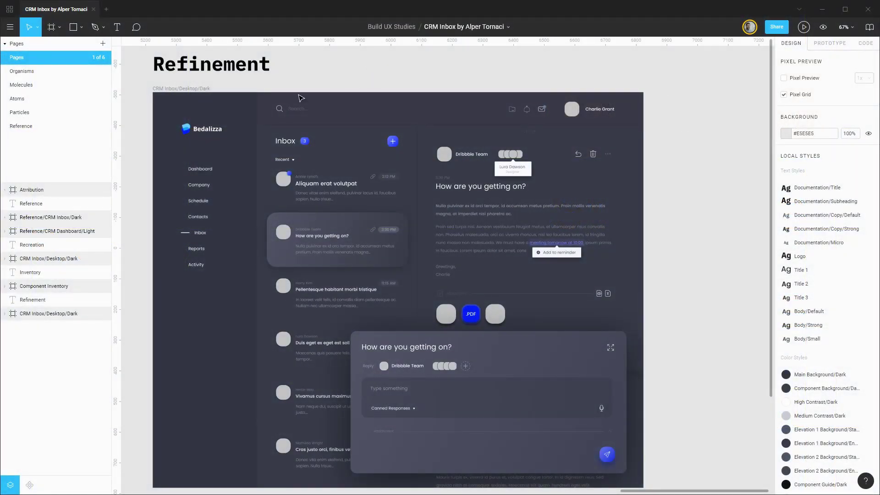
Step: Inspect the Sidebar and Header selections and briefly toggle the layout grids on and off
click(190, 105)
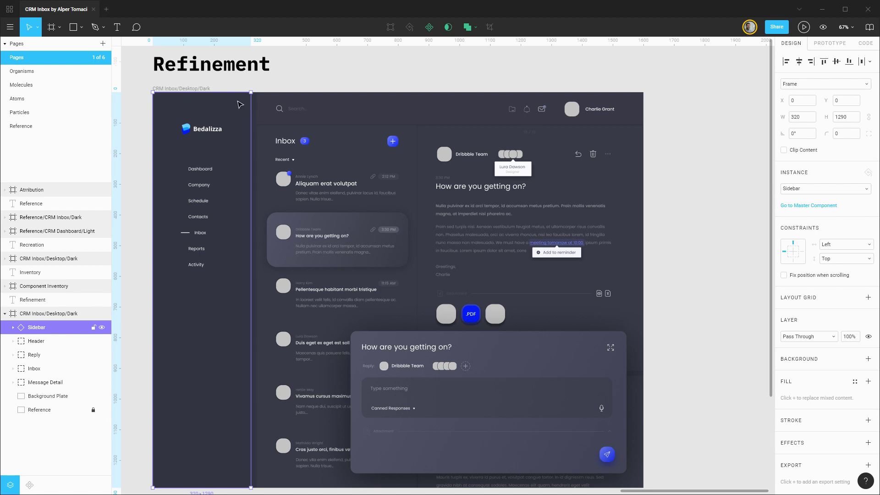
click(328, 108)
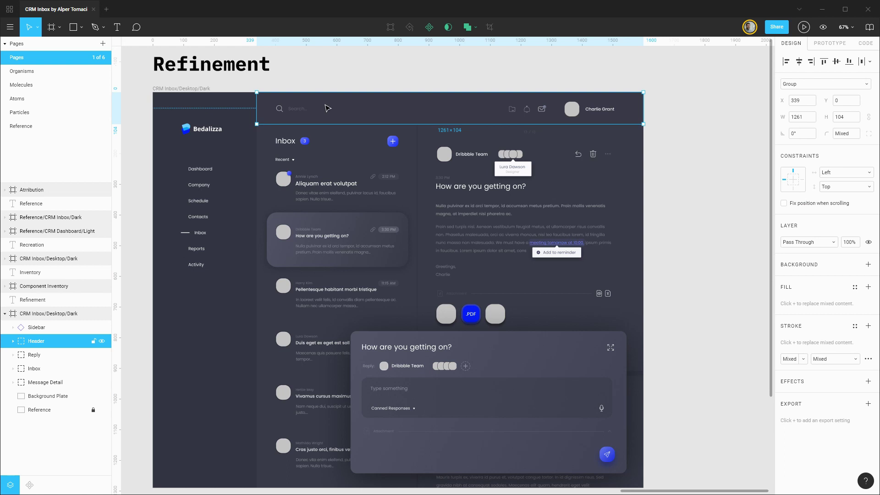
click(238, 111)
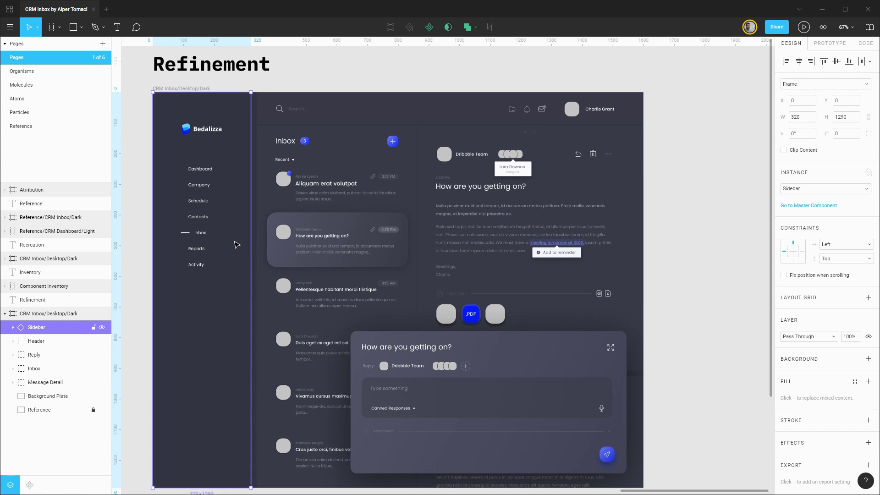
click(682, 232)
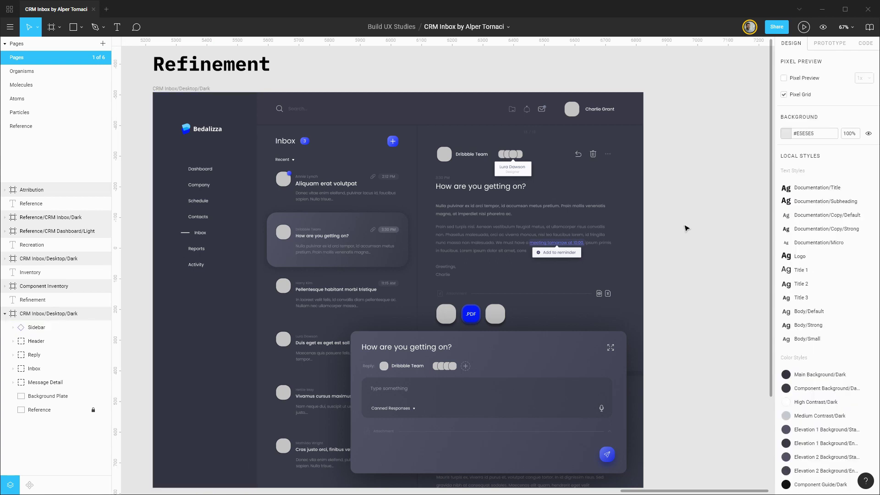
scroll(826, 240, down, 7)
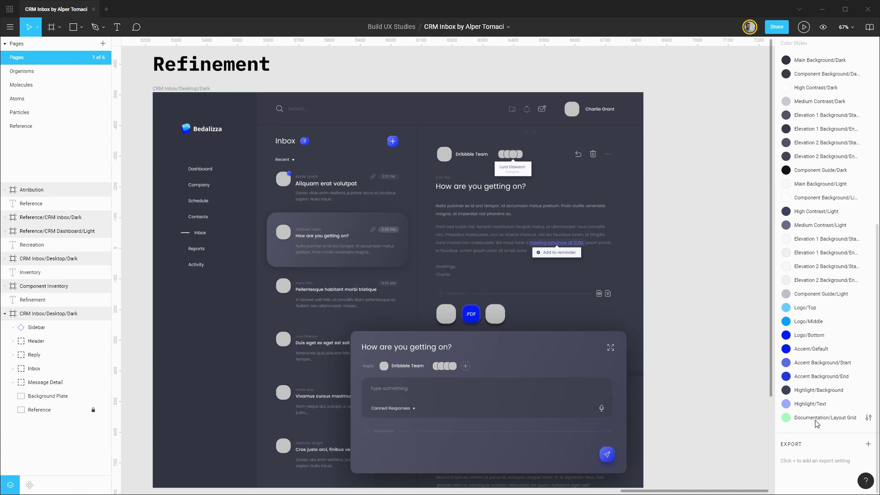
key(ctrl+g)
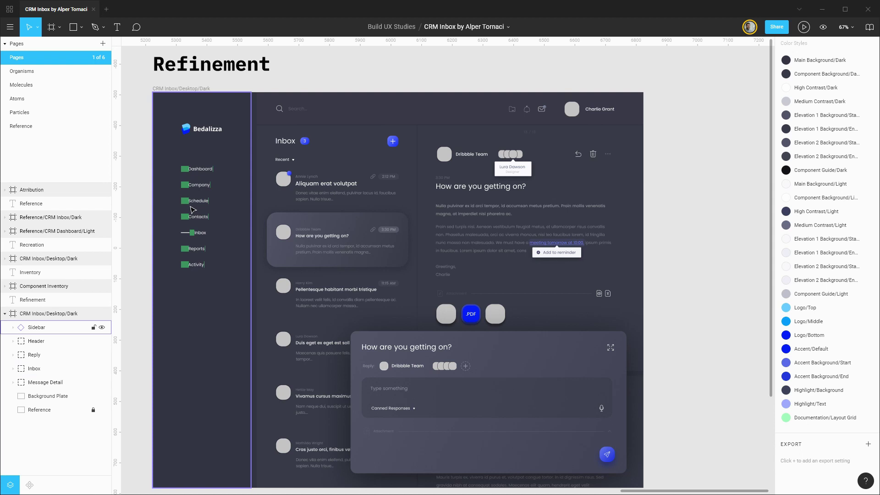
key(ctrl+g)
Step: Rename the Logo frame on the Atoms page to Logos
click(18, 100)
scroll(481, 199, down, 3)
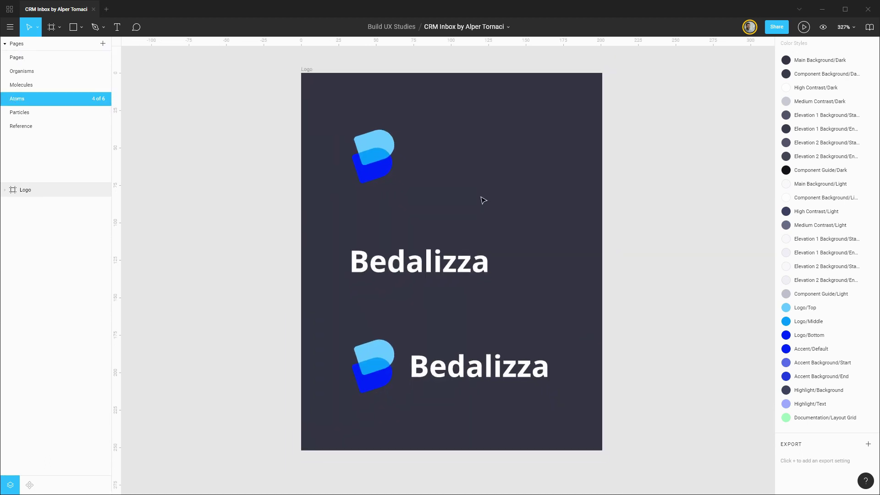
drag(698, 155, 518, 173)
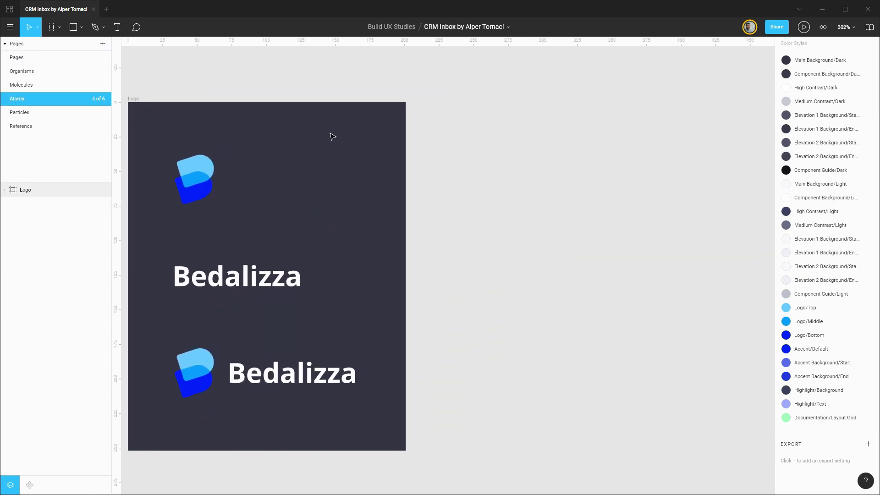
click(137, 101)
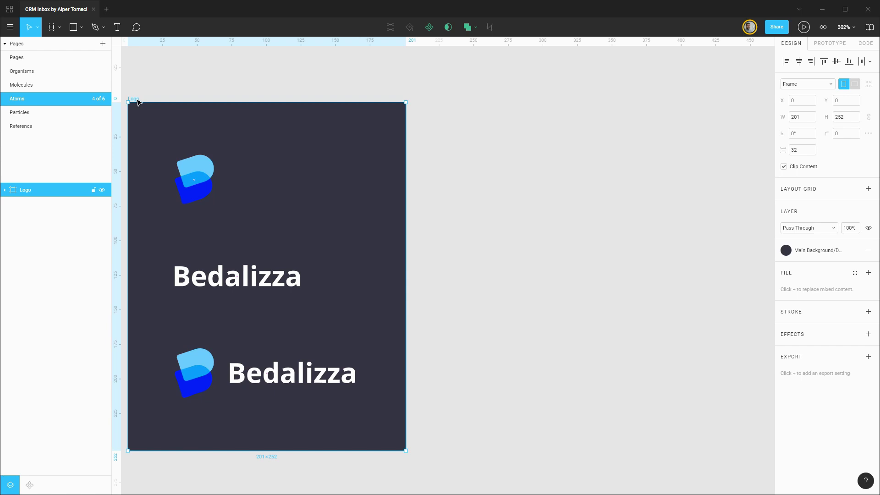
key(ctrl+r)
text(Logos)
key(Return)
Step: Double the Logos frame width from 201 to 402 using 201*2
click(5, 190)
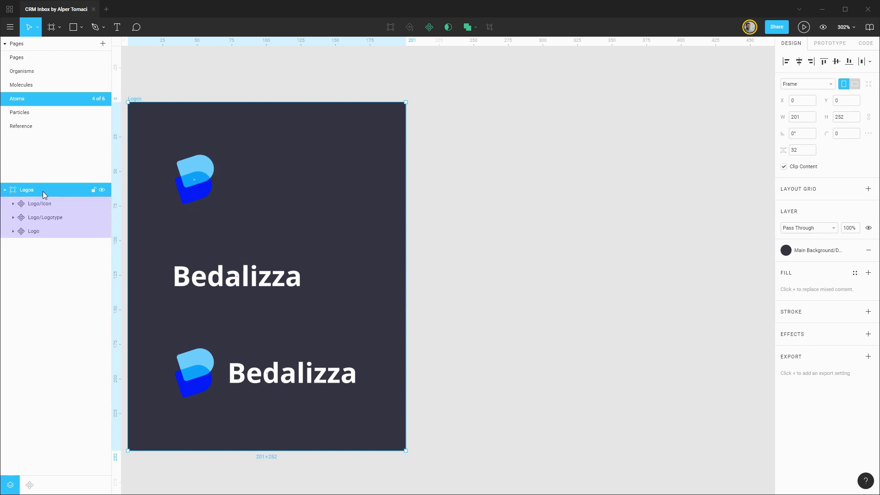
click(810, 121)
click(810, 121)
text(*2)
key(Return)
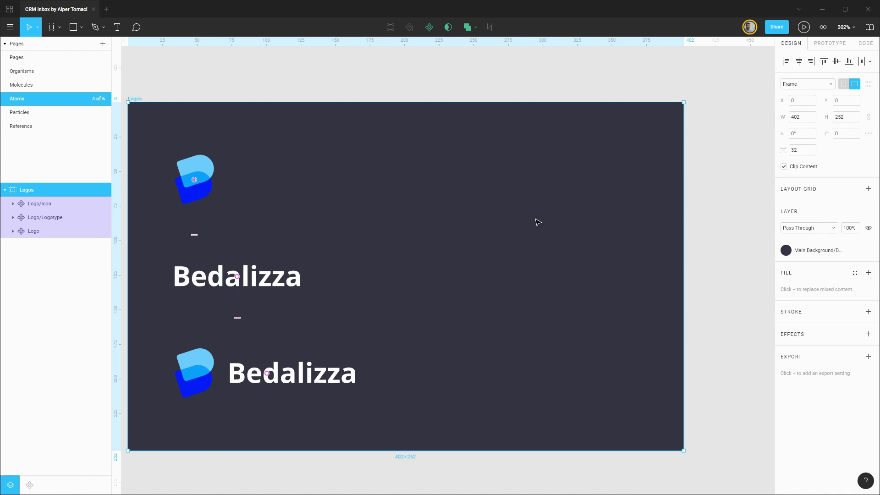
Step: Draw a rectangle over the right half of Logos filled with Main Background/Light
key(r)
drag(406, 102, 462, 180)
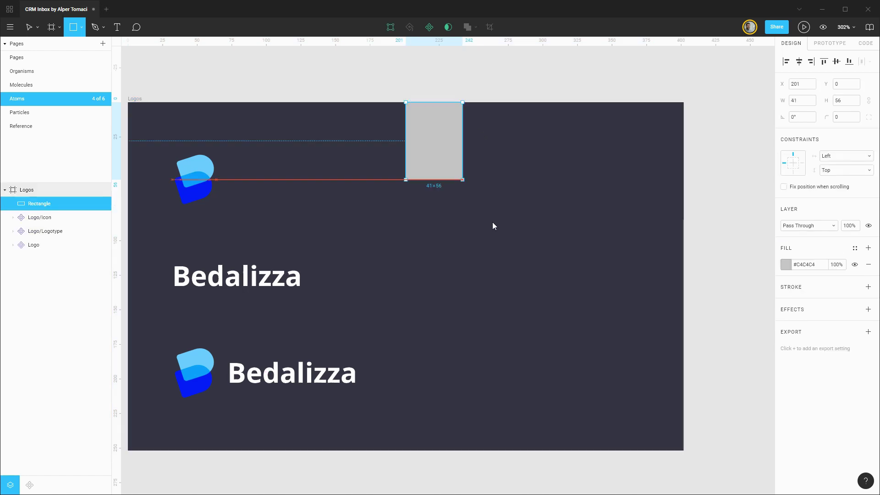
drag(492, 222, 684, 449)
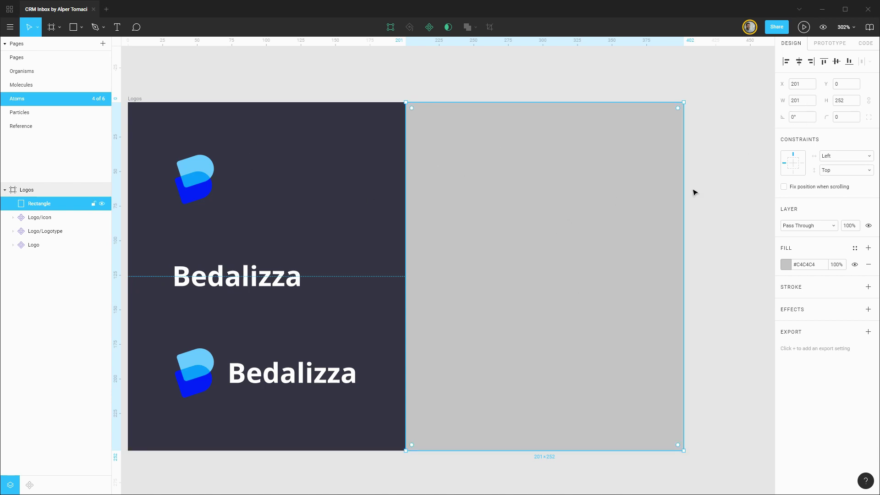
click(855, 248)
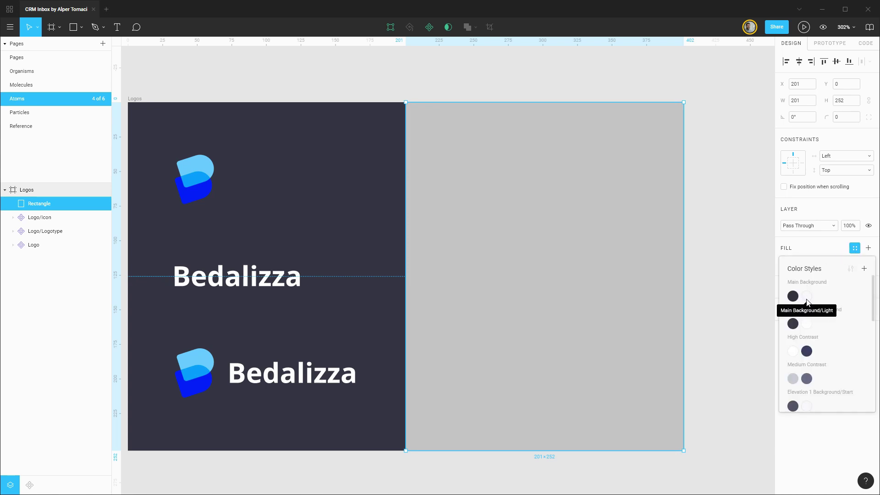
click(807, 296)
Step: Move the rectangle layer below Logo and name it Plate/Light
drag(35, 204, 54, 259)
key(ctrl+r)
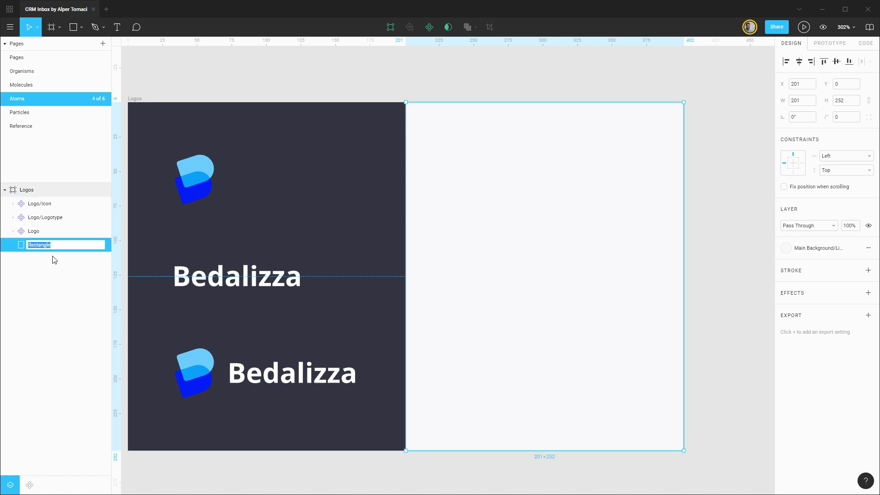
text(Plate/P)
text(ight)
key(Return)
Step: Duplicate Logo/Icon, Logo/Logotype and Logo onto the light plate, listing copies below the originals
click(52, 205)
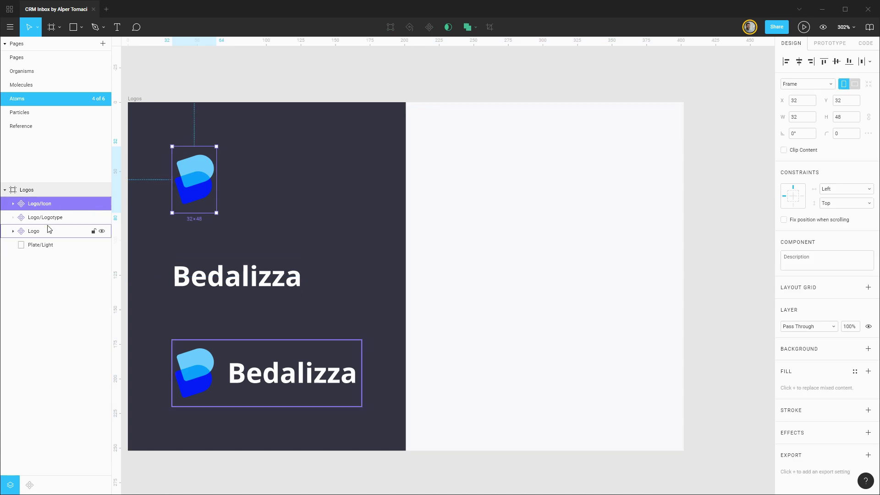
shift+click(49, 230)
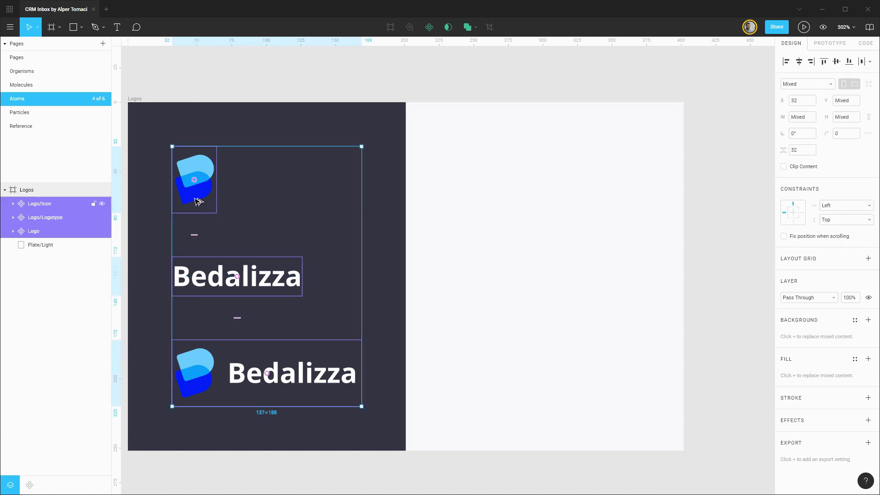
drag(198, 202, 476, 214)
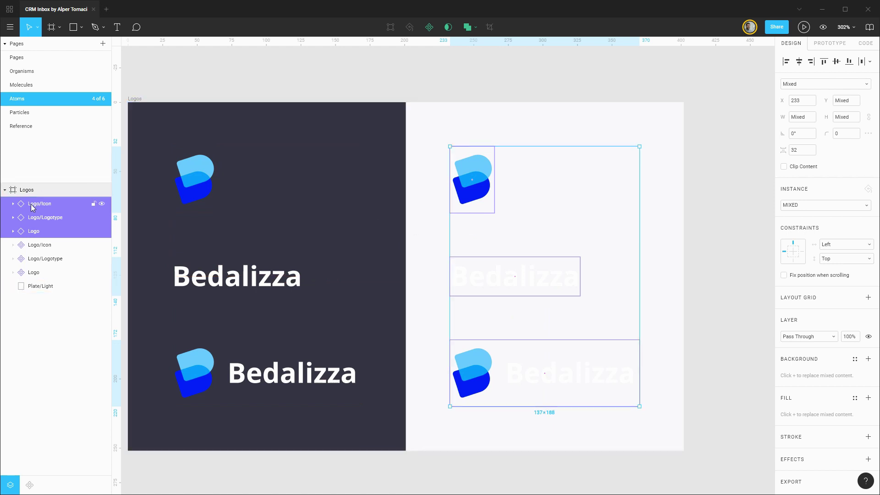
drag(35, 202, 39, 282)
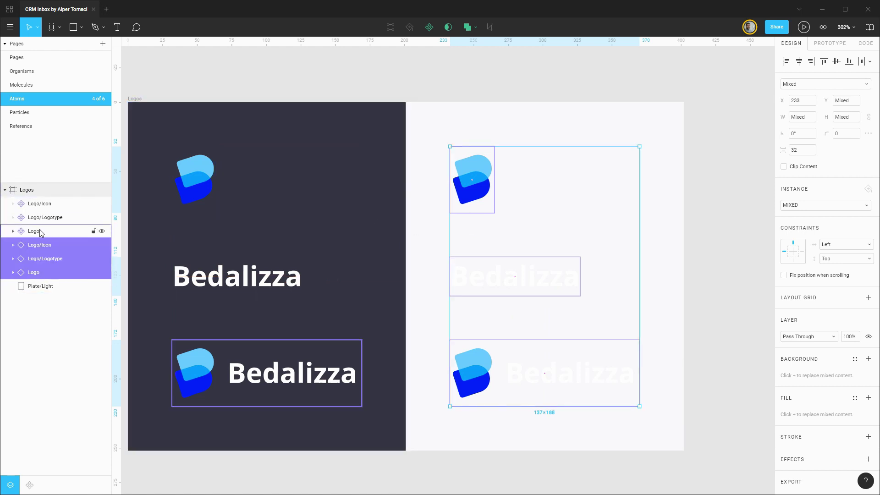
Step: Select the original Logo and Logo/Logotype components together
click(48, 204)
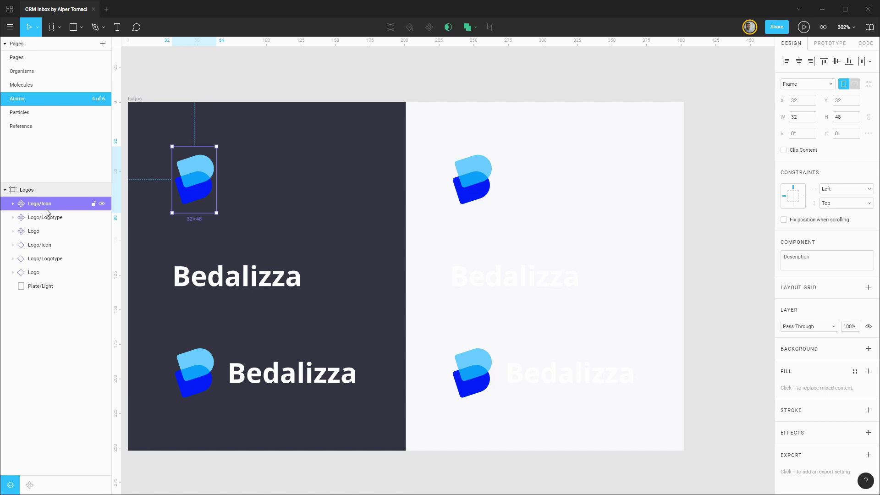
click(46, 217)
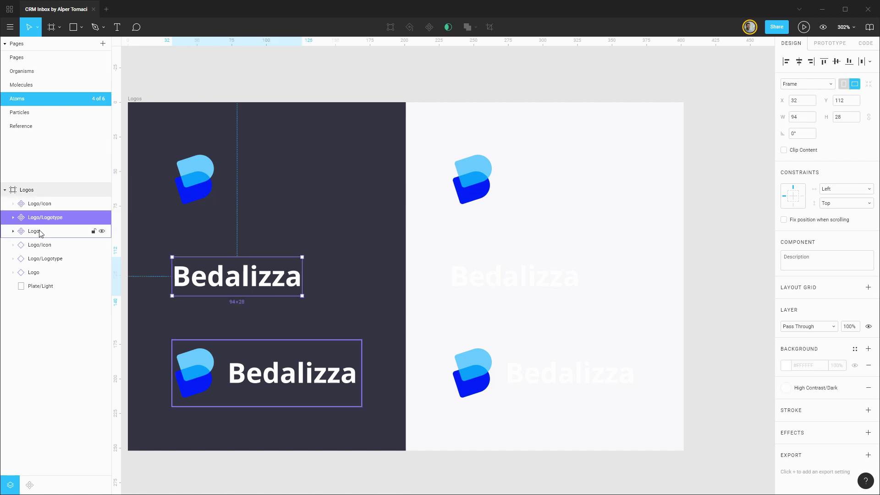
click(40, 232)
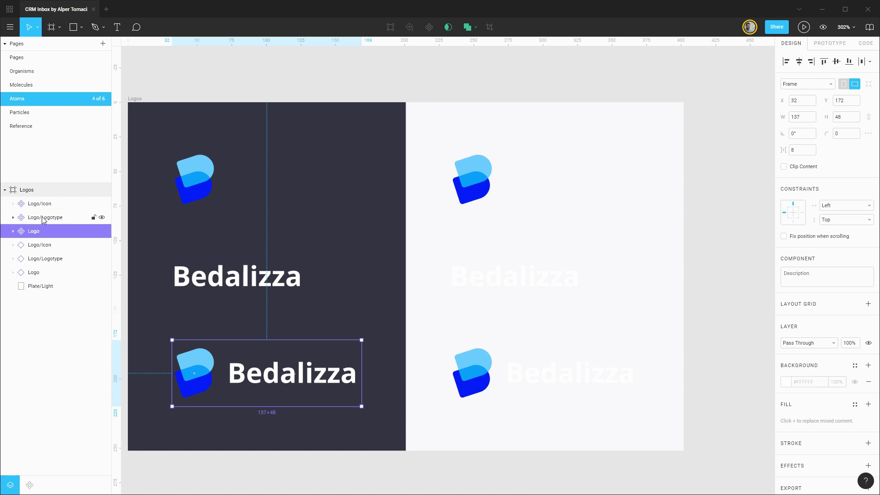
shift+click(43, 220)
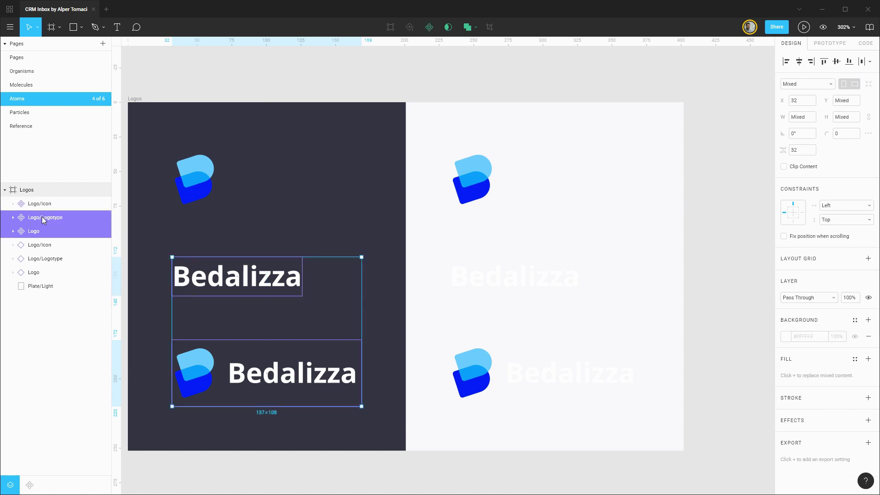
Step: Batch-rename both selected layers, replacing 'Logo' with 'Logo/Dark'
key(ctrl+r)
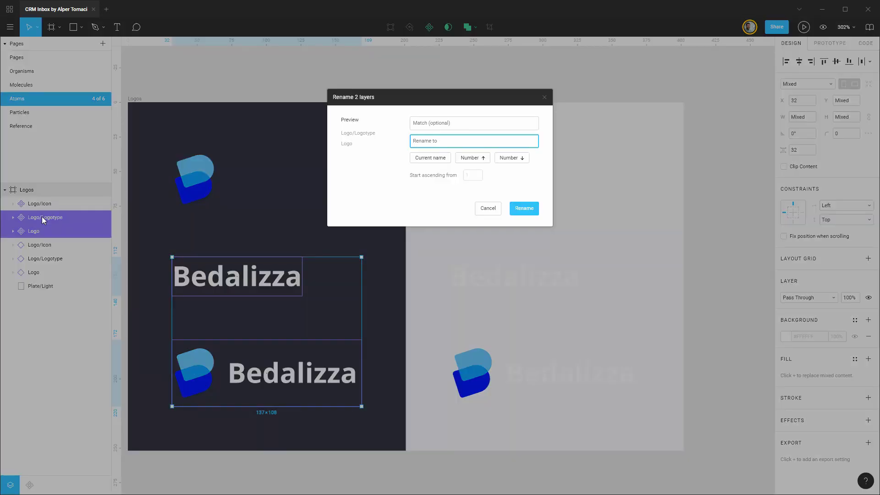
click(466, 120)
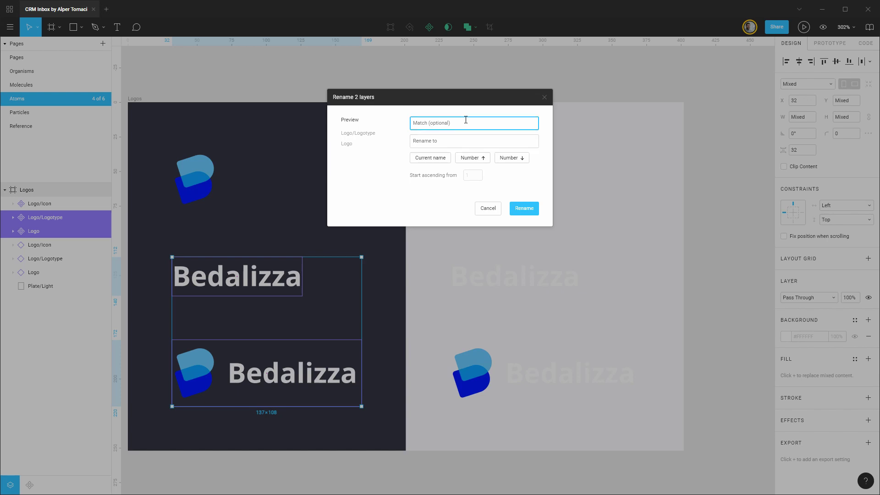
text(Logo)
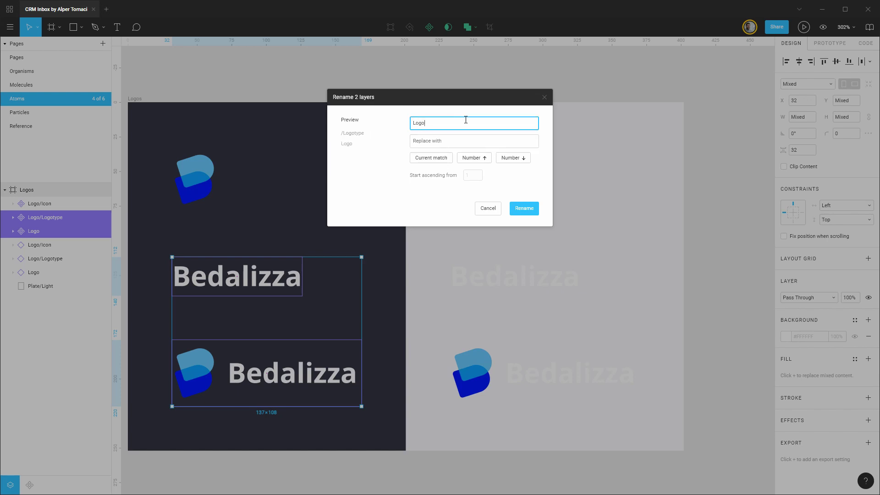
key(Tab)
text(Log)
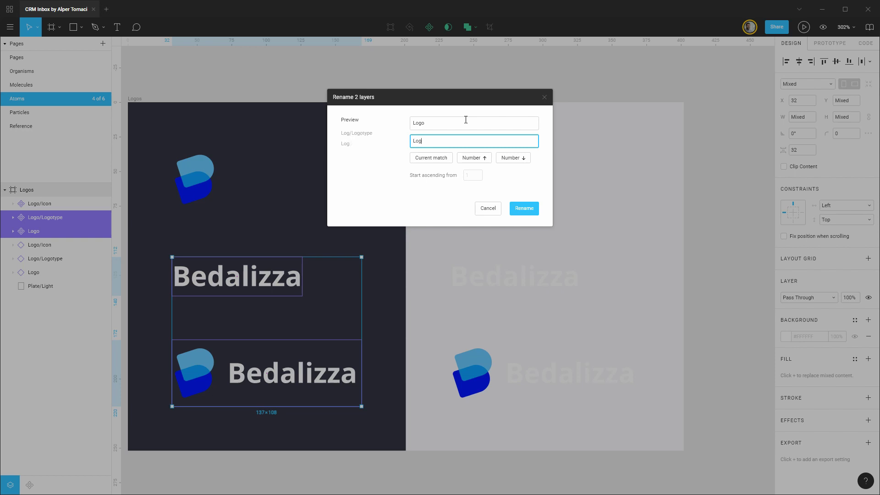
text(o/Dark)
click(518, 210)
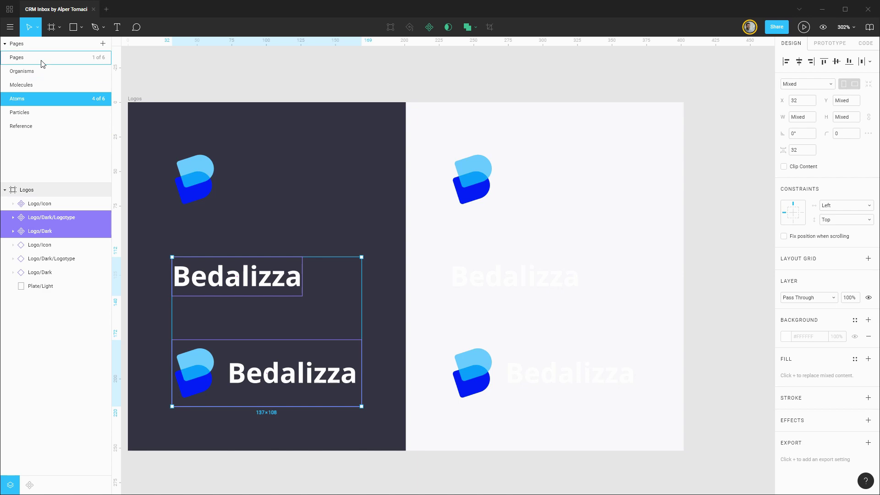
click(27, 58)
Step: Pan over the light CRM Dashboard reference's dark-text logo, then return to Atoms
scroll(229, 160, left, 10)
scroll(183, 191, down, 2)
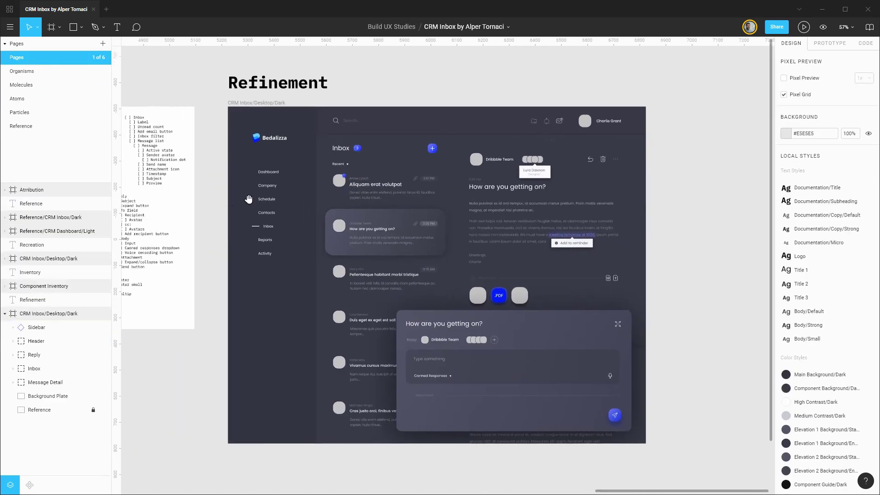
scroll(183, 190, left, 10)
scroll(277, 193, up, 3)
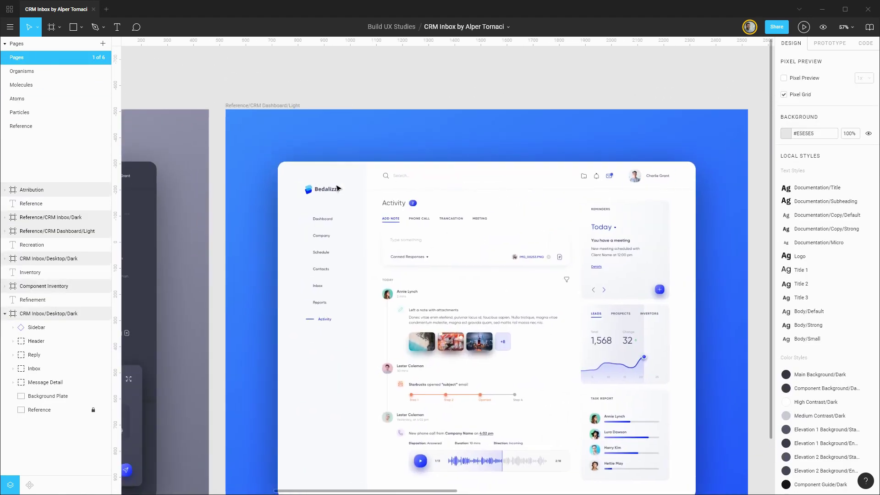
scroll(311, 190, up, 5)
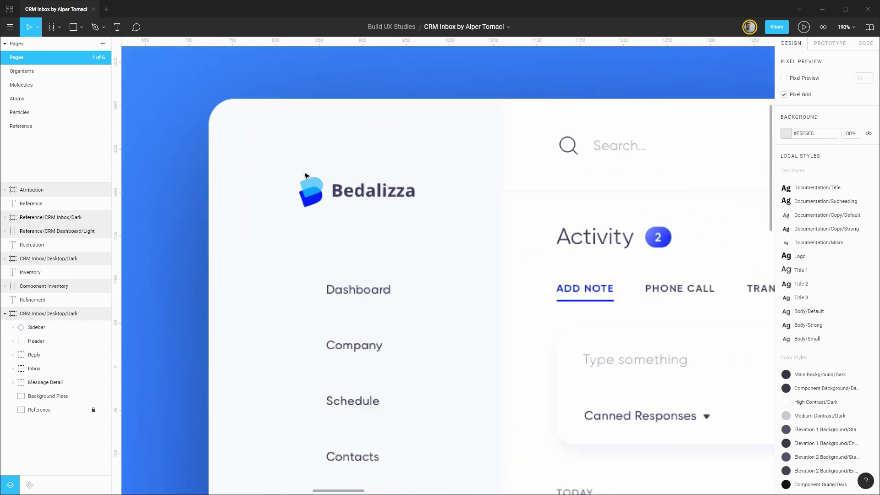
click(32, 99)
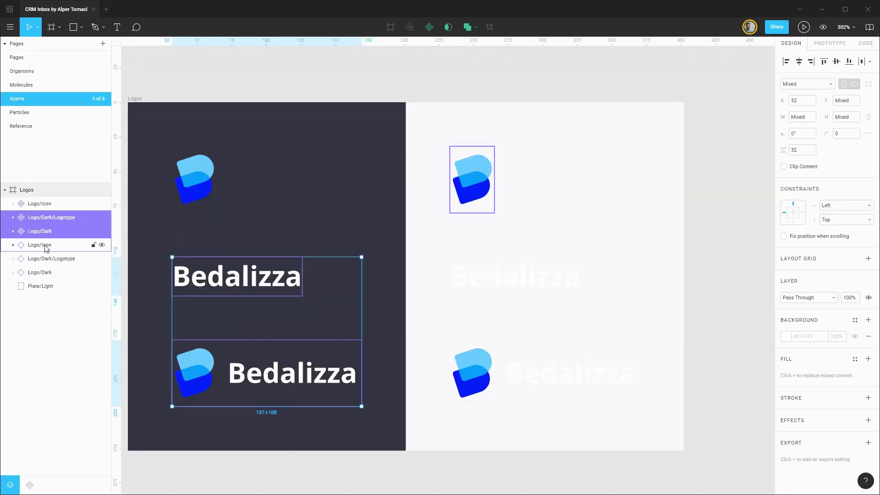
Step: Colour the light-plate logotype's text with the High Contrast/Light style
click(45, 258)
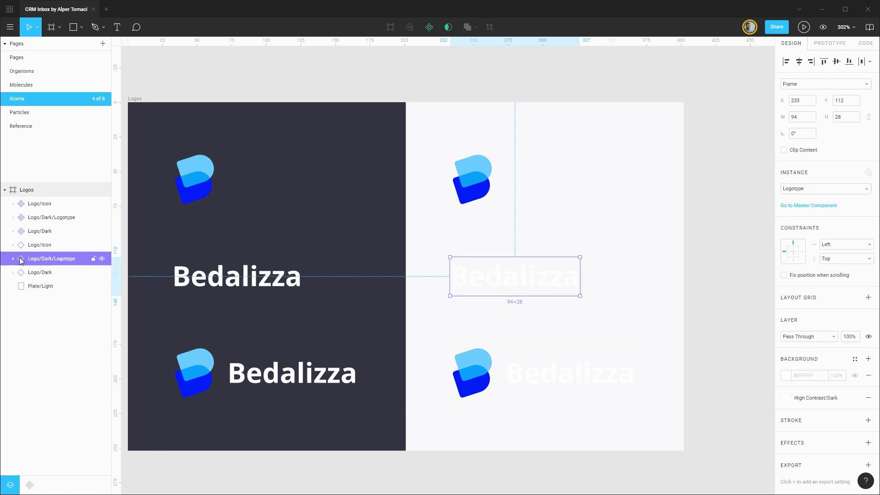
click(12, 258)
click(52, 273)
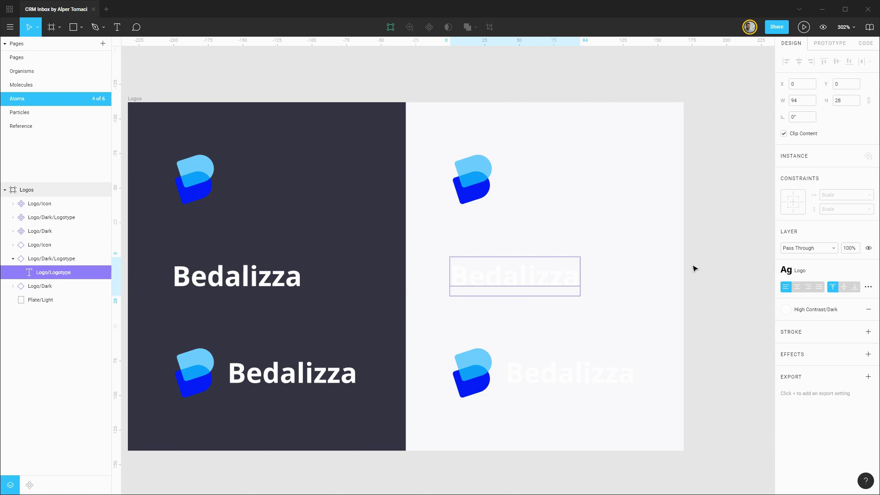
click(813, 311)
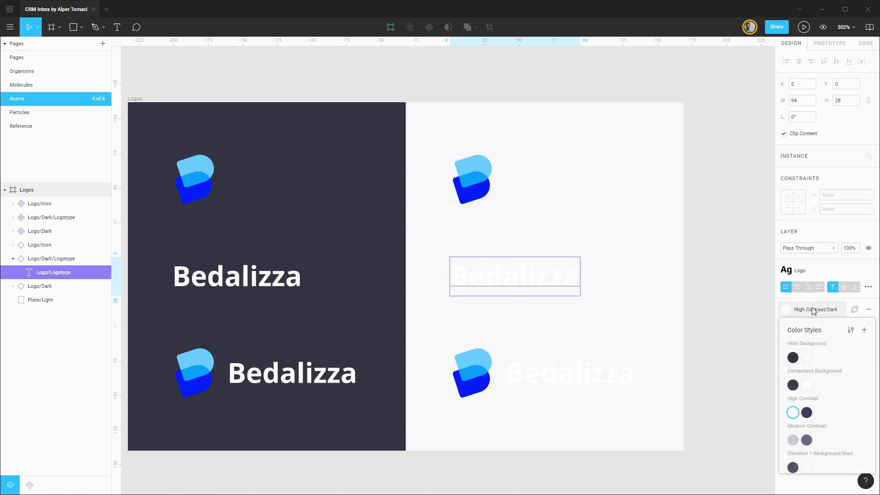
click(807, 415)
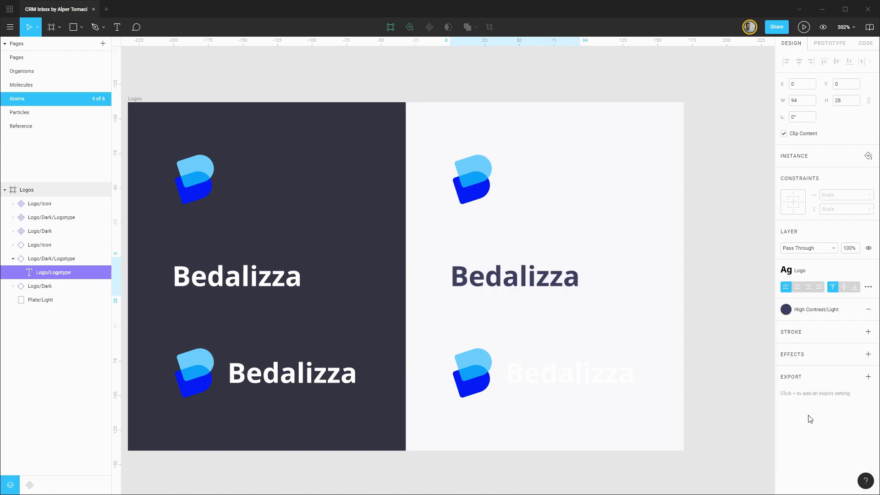
click(821, 313)
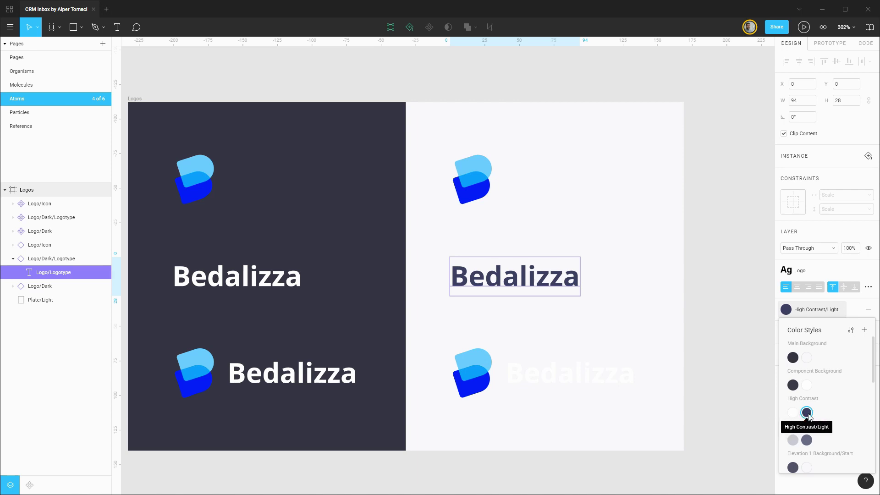
click(715, 314)
click(50, 259)
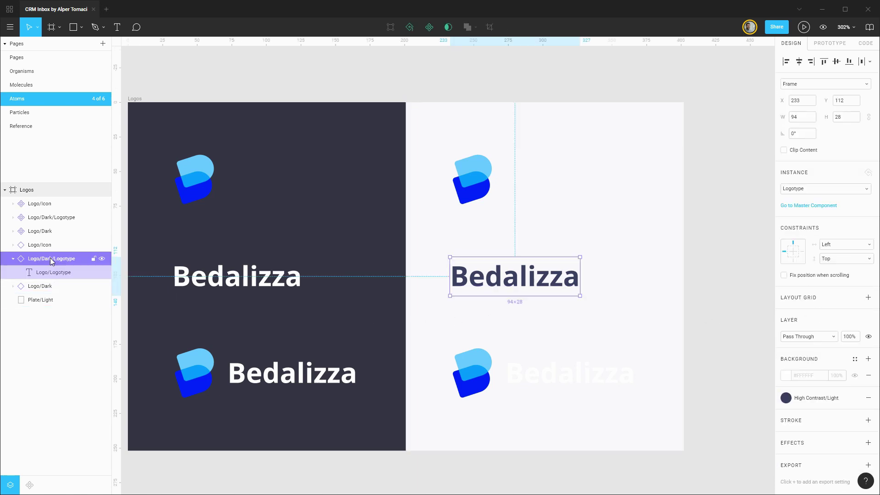
Step: Make the light-plate logotype a component named Logo/Light/Logotype
key(ctrl+alt+k)
double_click(50, 258)
key(Home)
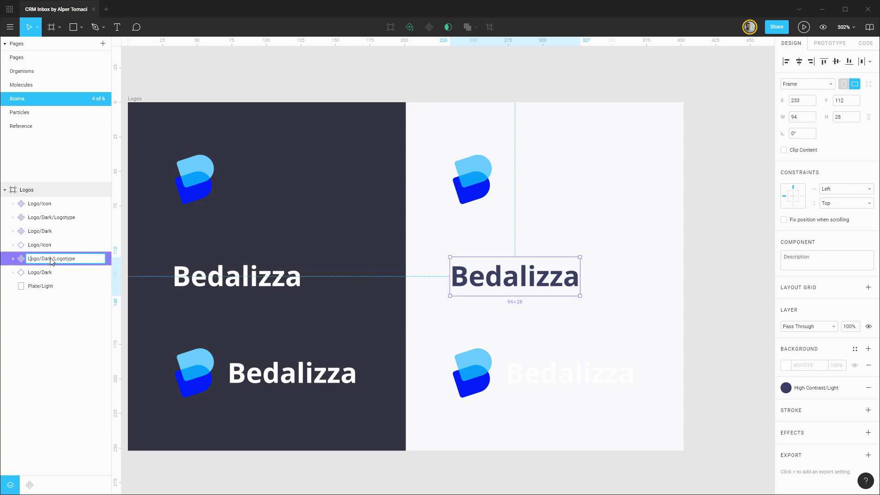
double_click(50, 258)
text(Light)
key(Return)
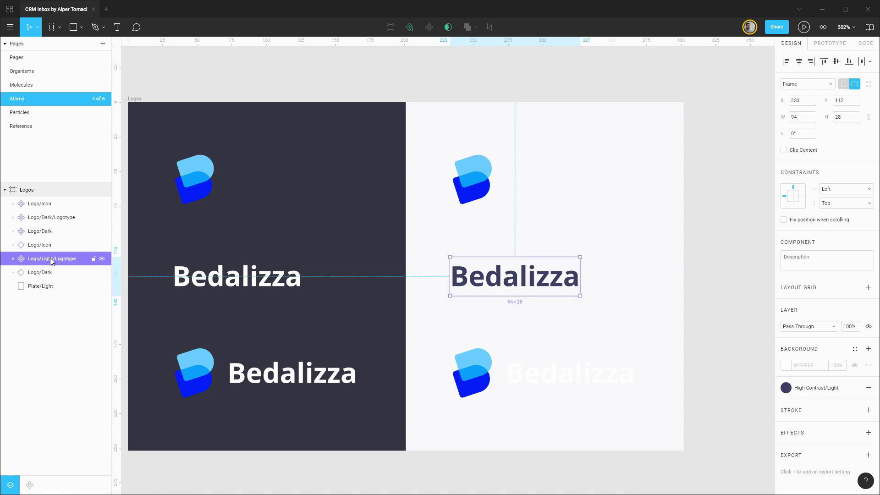
click(35, 273)
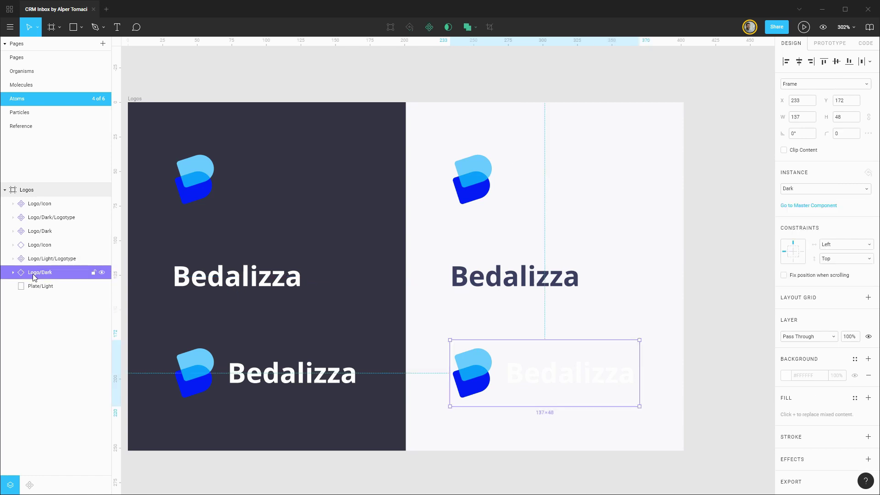
Step: Swap the bottom-right logo's nested logotype for Atoms > Logo > Light > Logotype
click(12, 272)
click(43, 300)
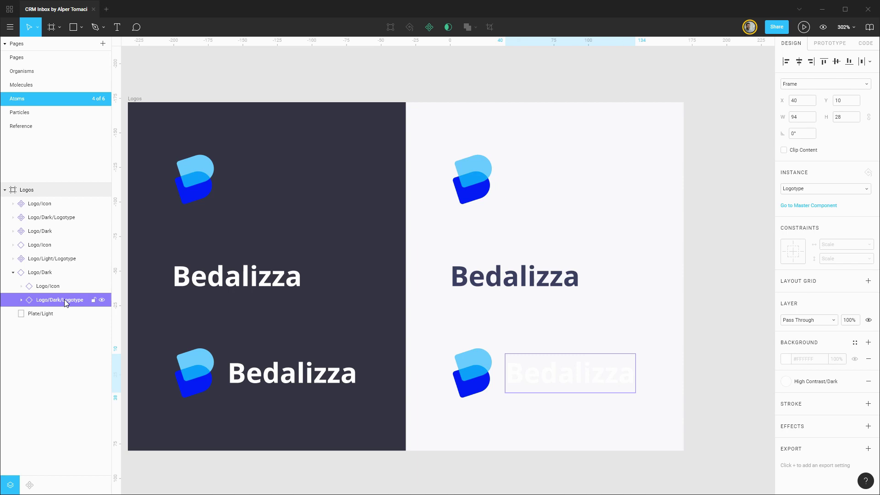
click(823, 189)
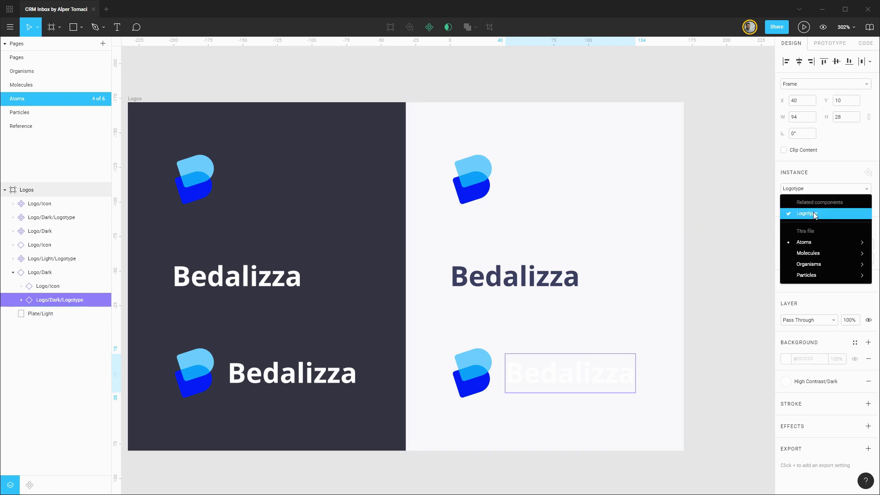
mouse_move(810, 242)
mouse_move(748, 247)
mouse_move(637, 253)
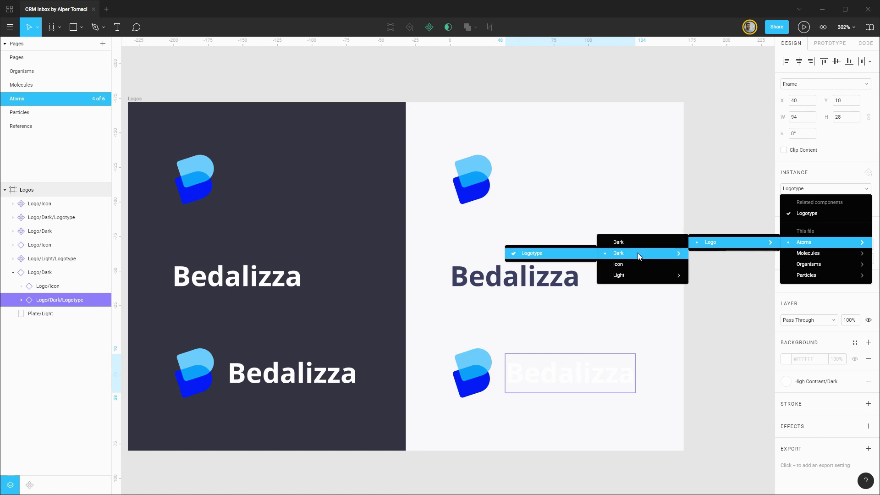
mouse_move(635, 274)
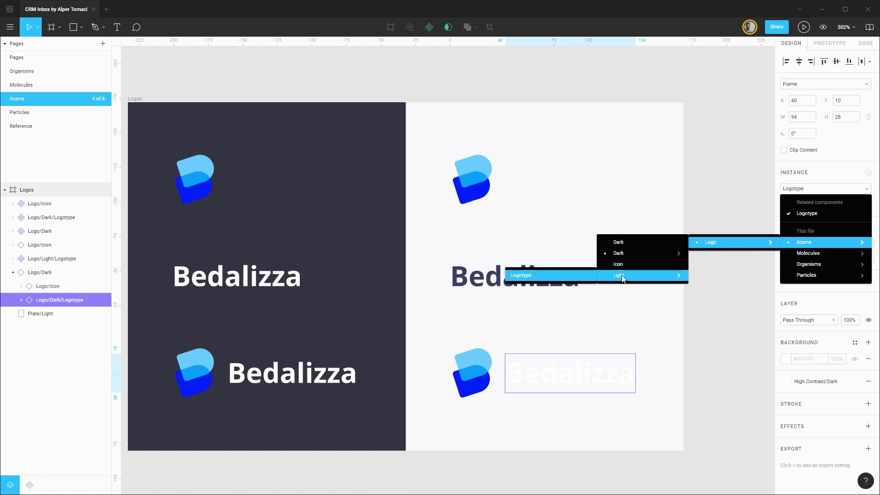
click(571, 276)
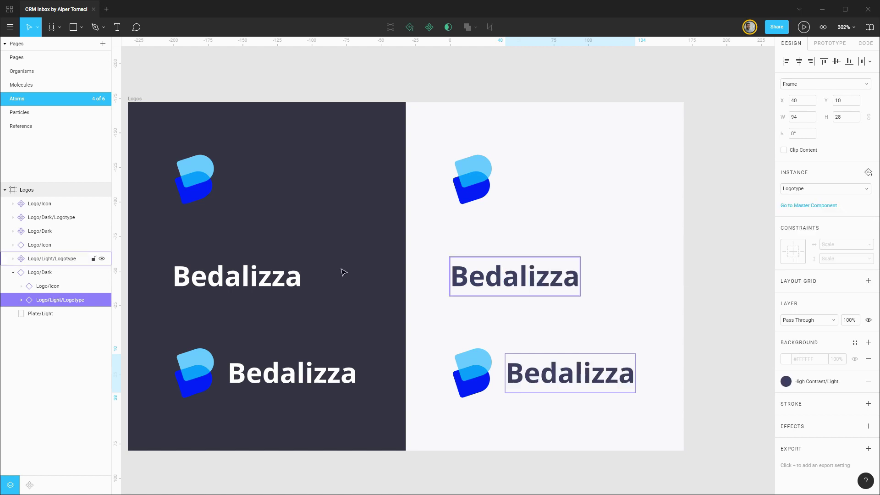
click(42, 277)
Step: Make the bottom-right logo a component named Logo/Light
key(ctrl+alt+k)
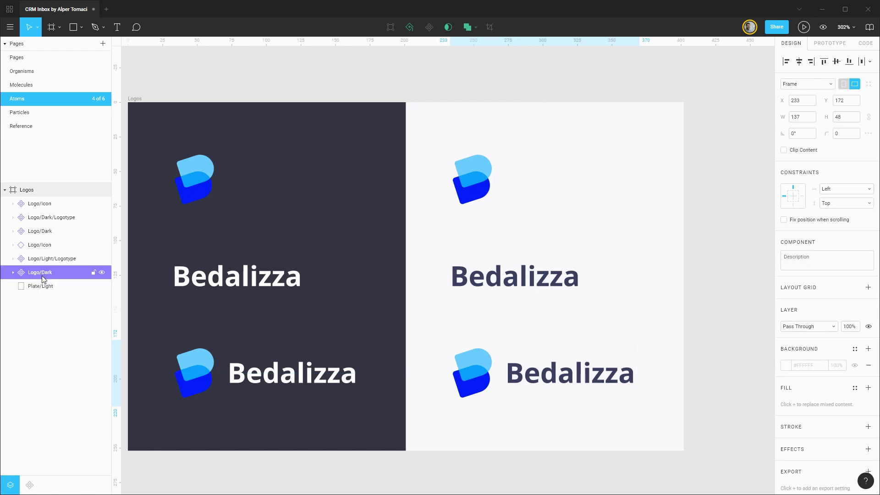
double_click(43, 272)
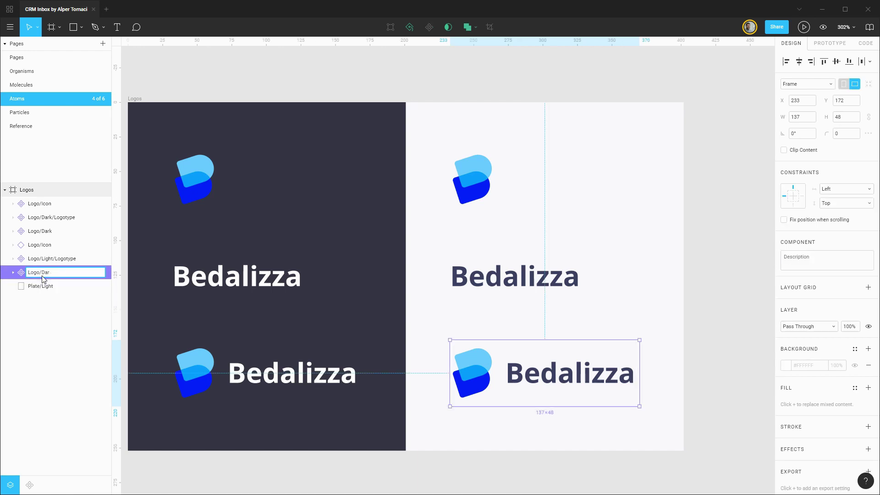
key(BackSpace)
text(Light)
key(Return)
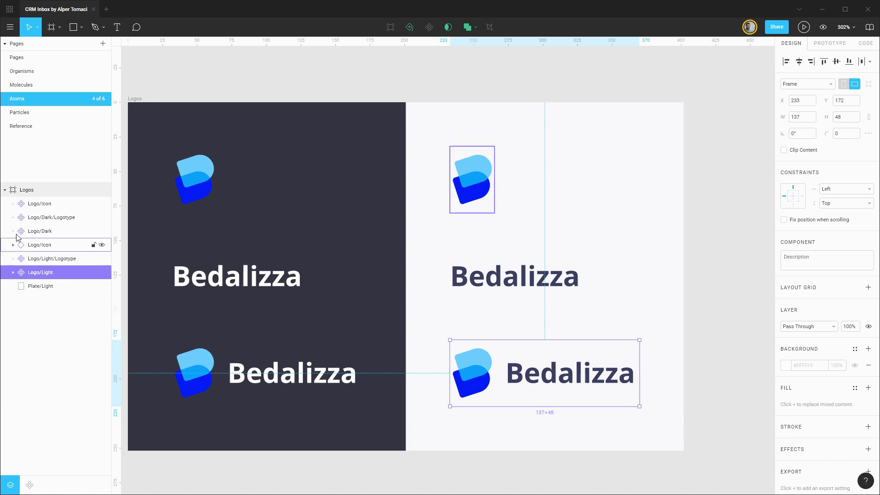
Step: Collapse the Logos layers, fit the frame in view, and go to the Molecules page
click(5, 190)
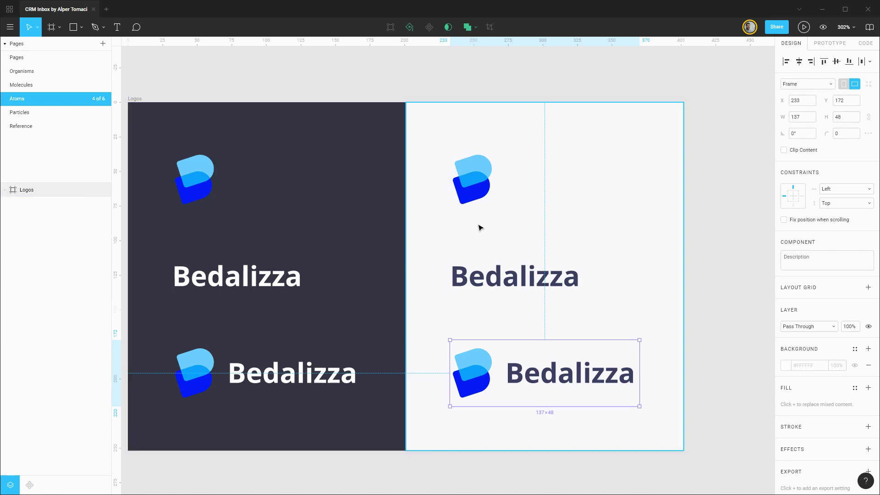
key(shift+1)
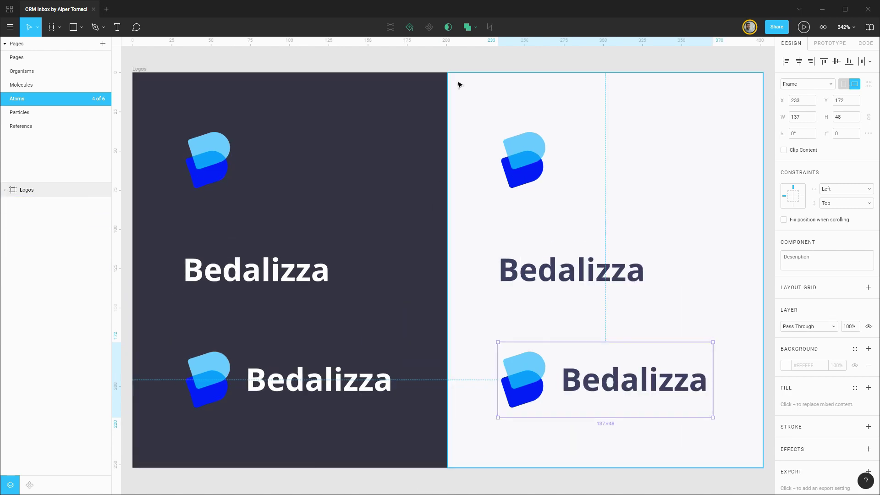
click(471, 60)
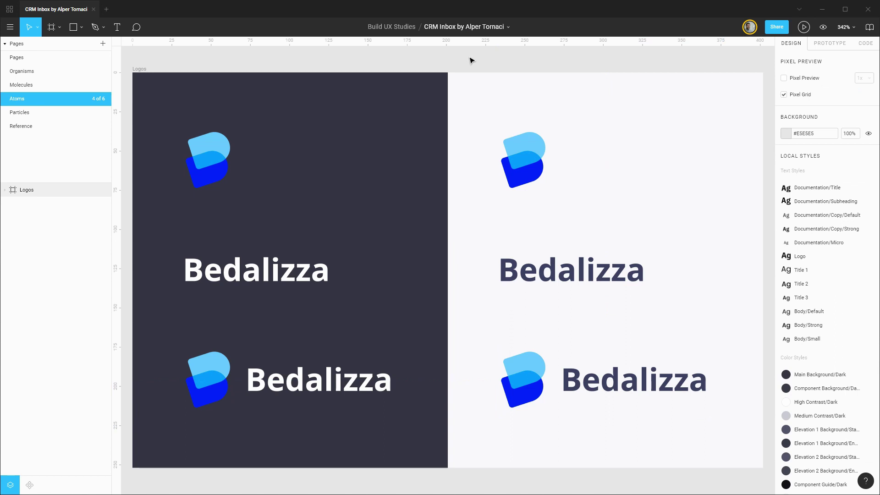
click(44, 86)
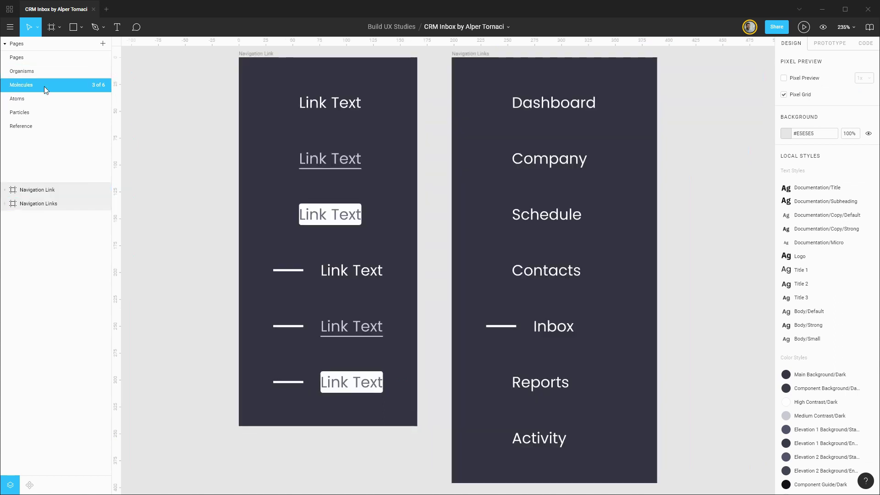